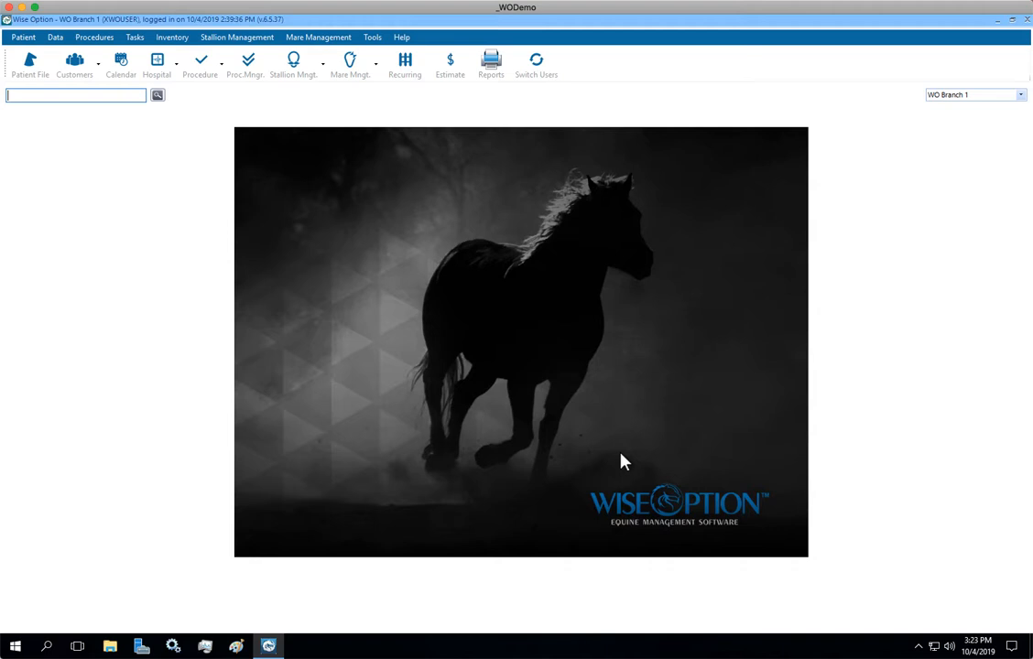
Check the current date and the preceding month-end in the system clock's calendar
{"action": "left_click", "coordinate": [968, 647]}
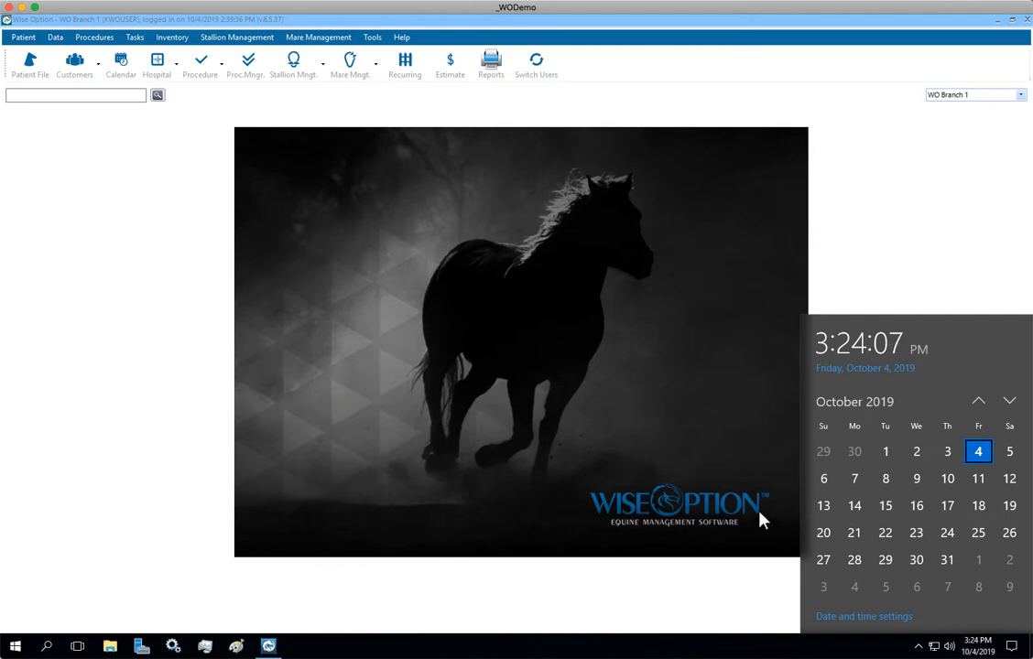
{"action": "left_click", "coordinate": [662, 437]}
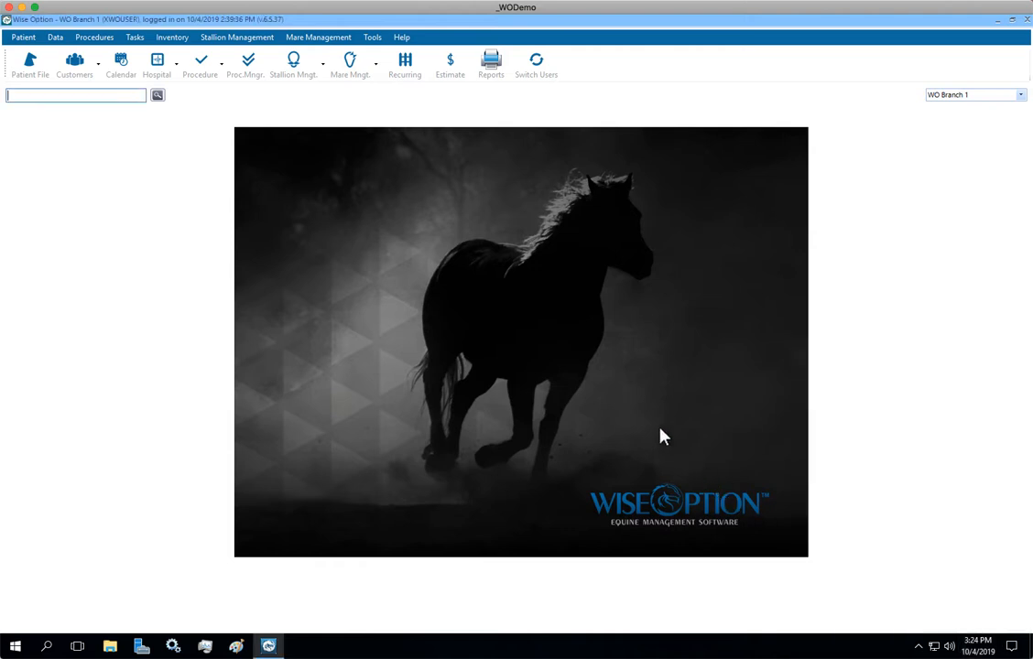
{"action": "left_click", "coordinate": [976, 645]}
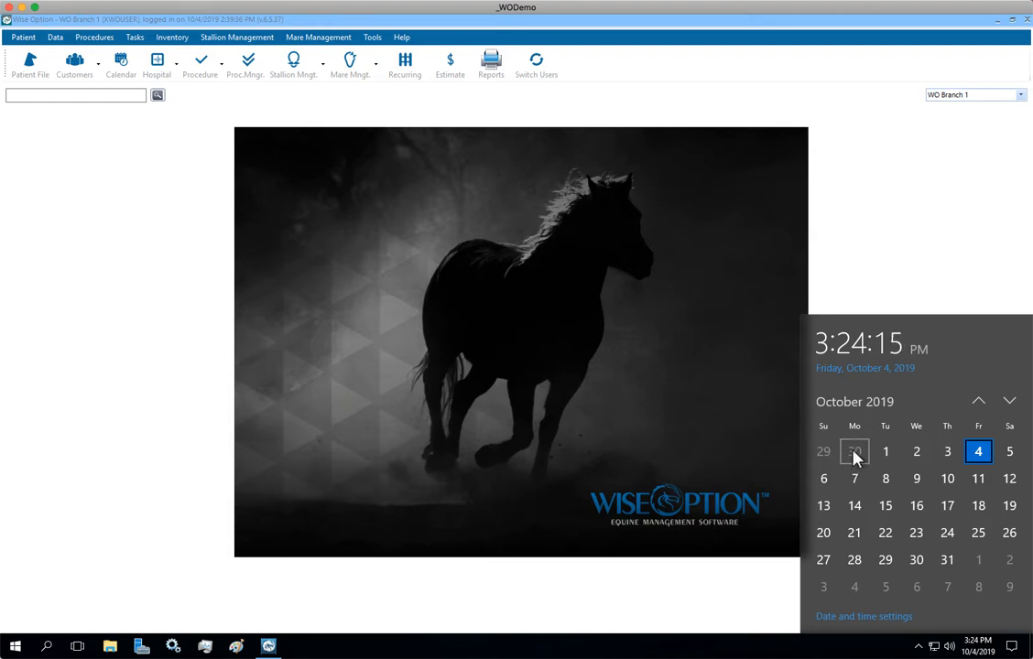
{"action": "left_click", "coordinate": [749, 432]}
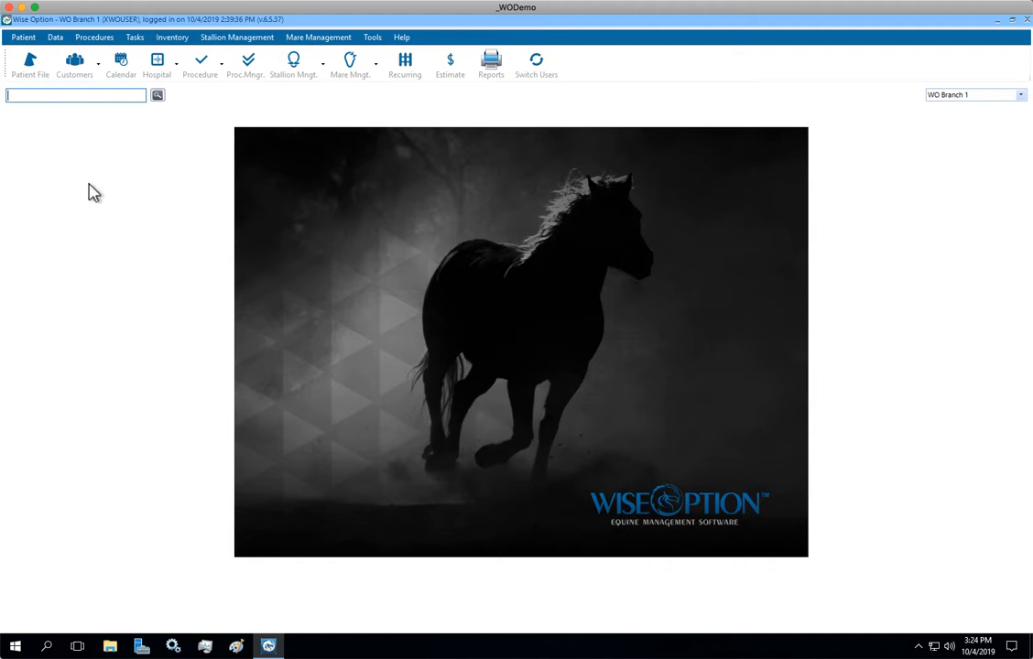
Refresh the customer list, search it for "hanks" and open the customer account of Hanks Ranch, LLC
{"action": "left_click", "coordinate": [88, 77]}
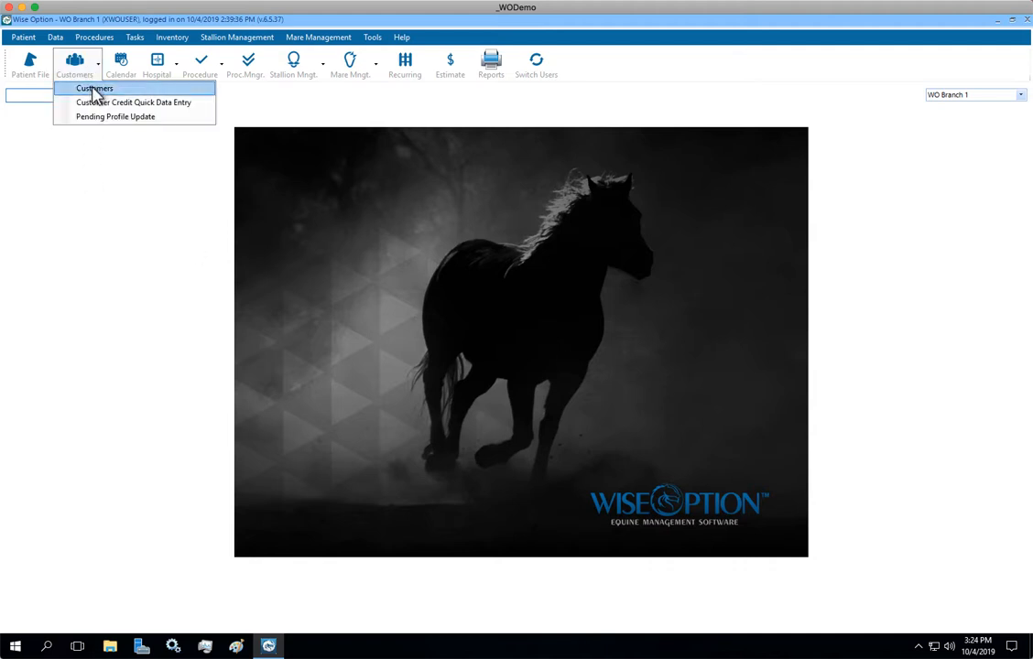
{"action": "left_click", "coordinate": [92, 89]}
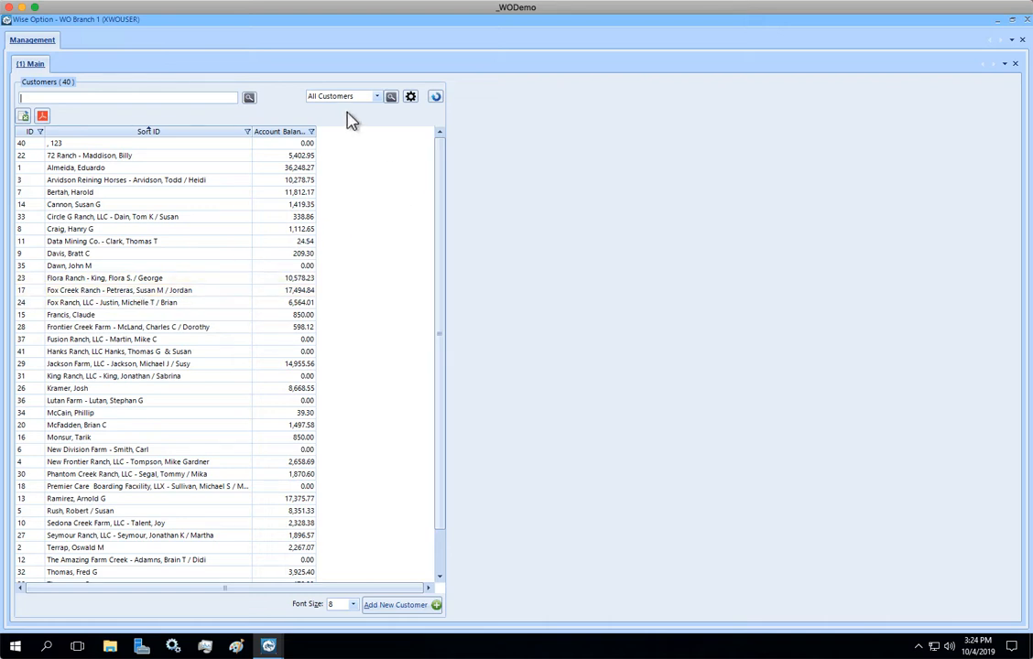
{"action": "left_click", "coordinate": [438, 101]}
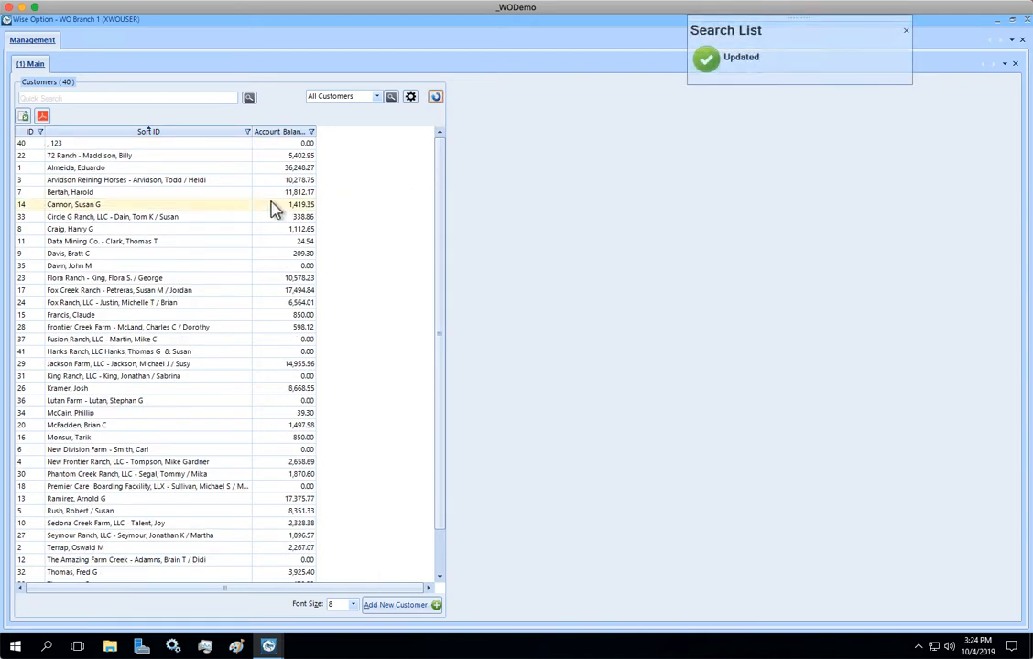
{"action": "left_click", "coordinate": [139, 96]}
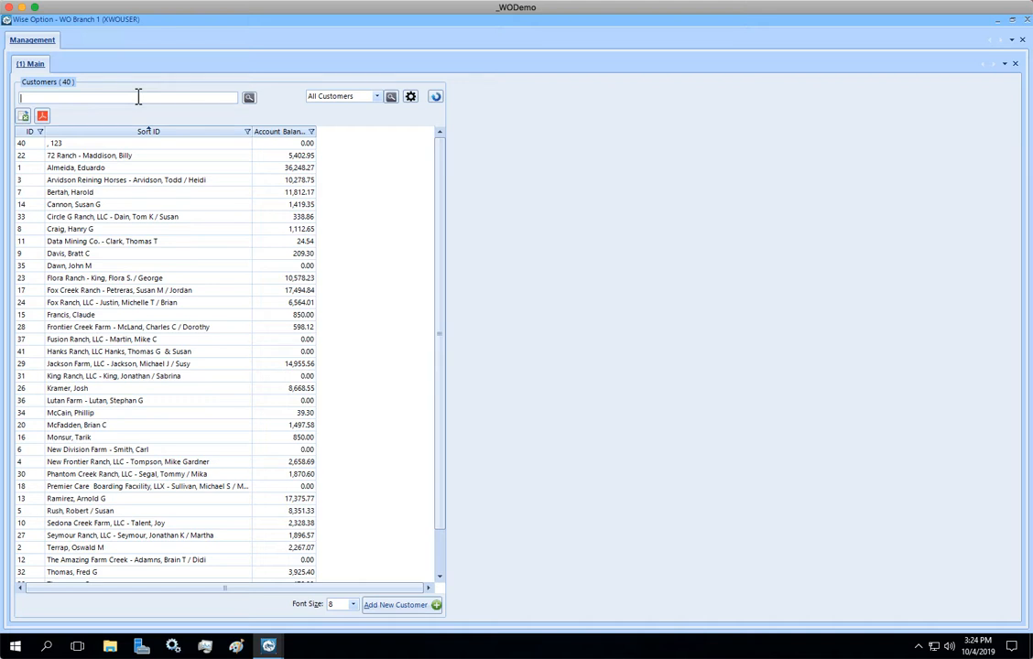
{"action": "type", "text": "hanks"}
{"action": "key", "text": "Return"}
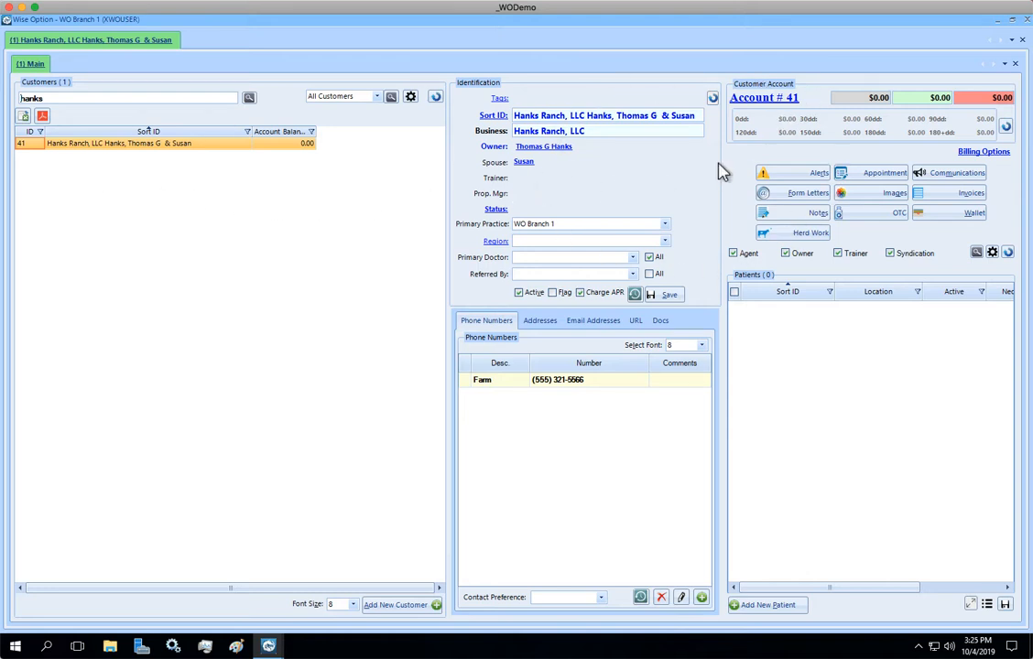
{"action": "left_click", "coordinate": [772, 98]}
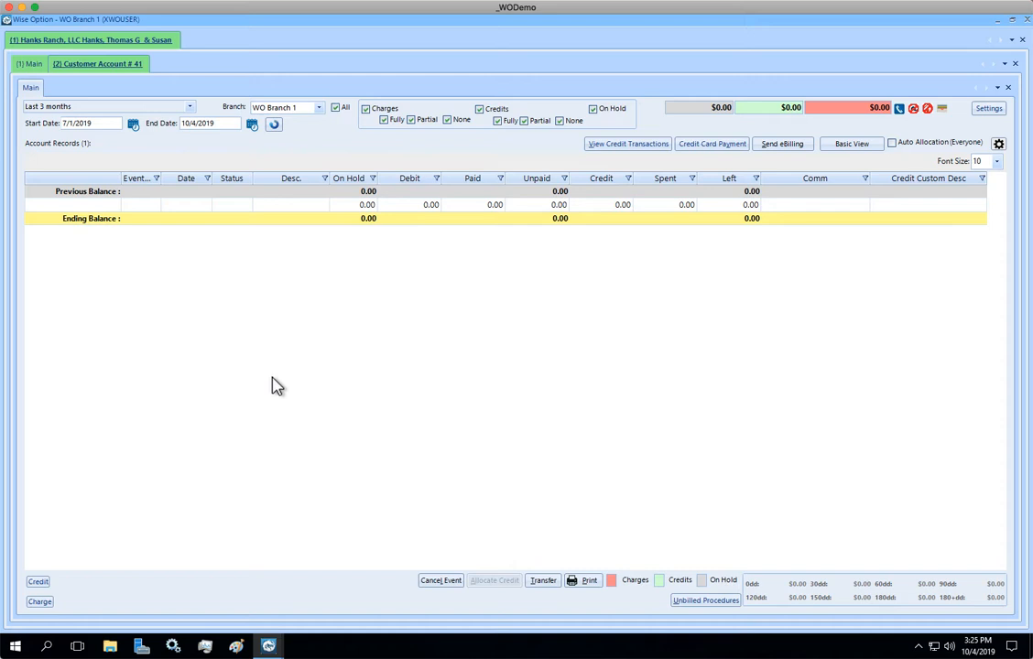
Start a new charge on the customer account and set its category to 2.1-Account Adjustment
{"action": "left_click", "coordinate": [40, 601]}
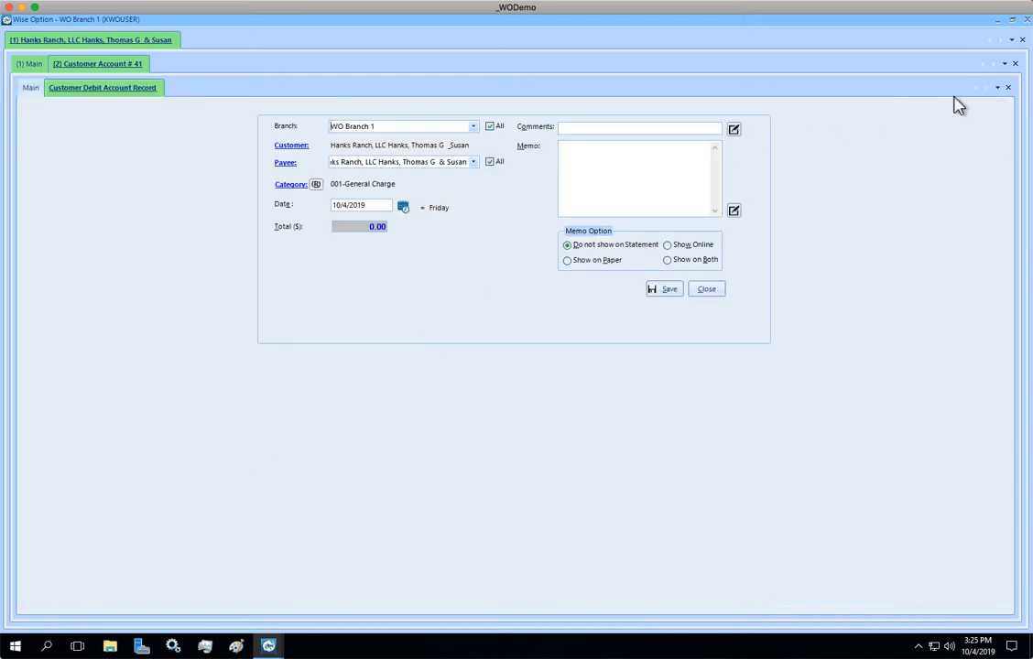
{"action": "left_click", "coordinate": [1008, 88]}
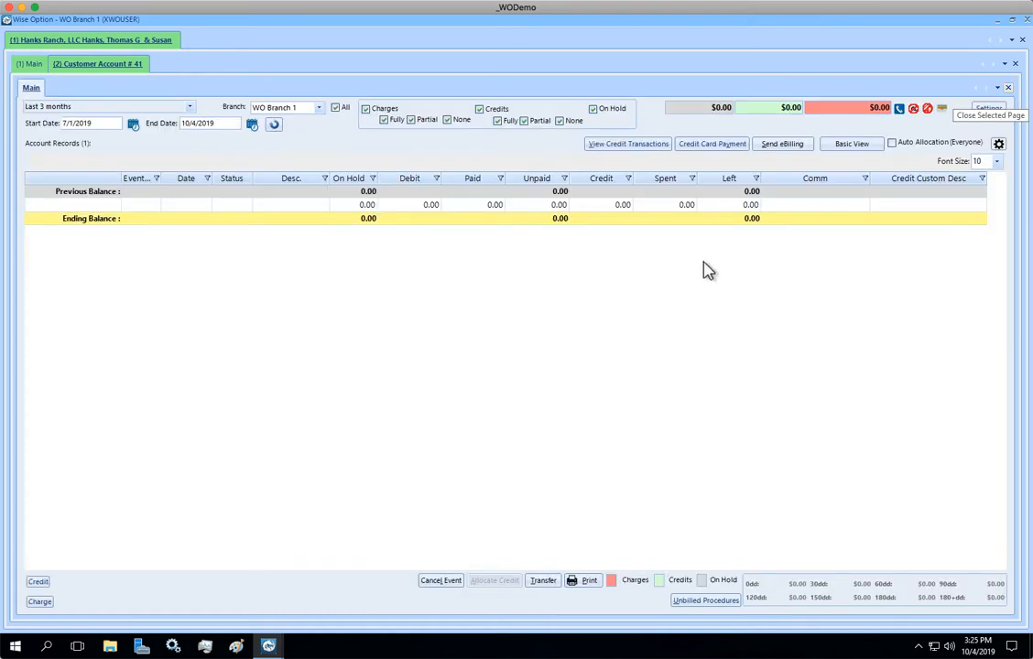
{"action": "left_click", "coordinate": [43, 607]}
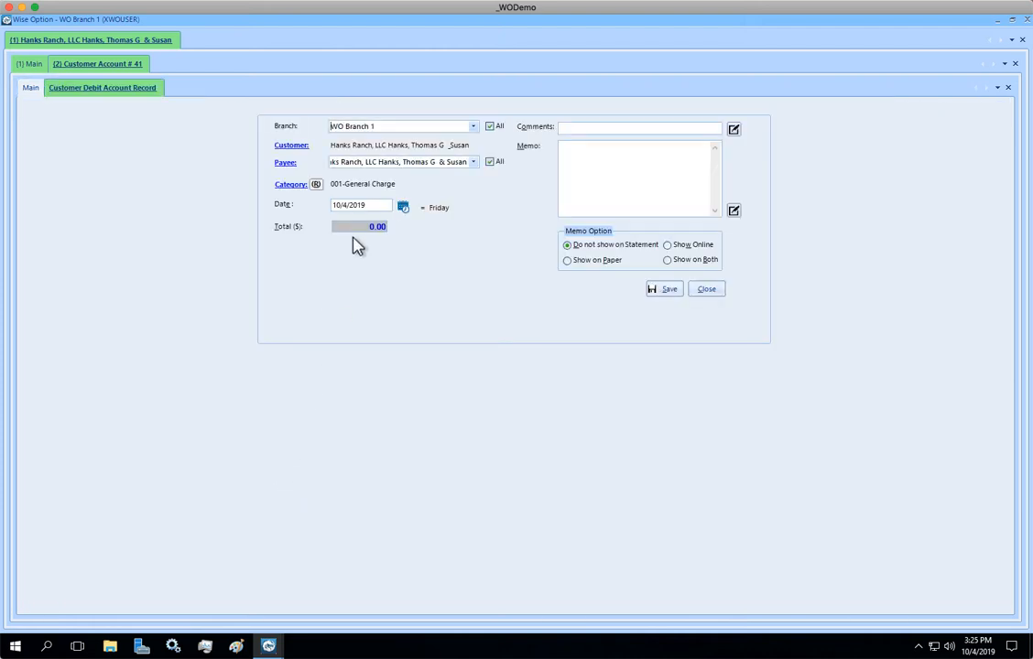
{"action": "left_click", "coordinate": [293, 185]}
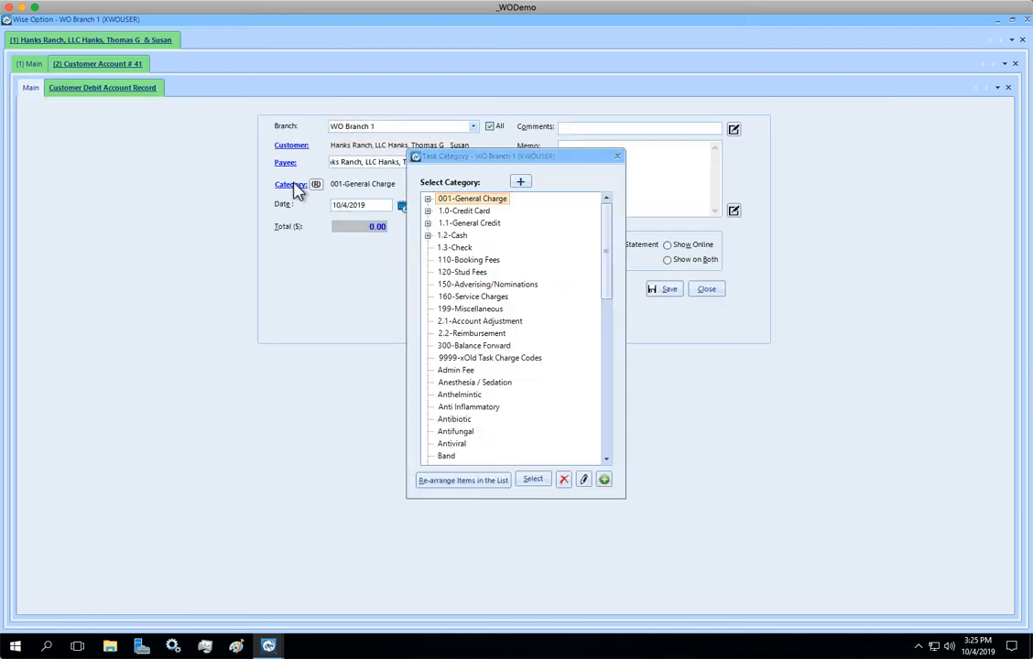
{"action": "left_click", "coordinate": [517, 328]}
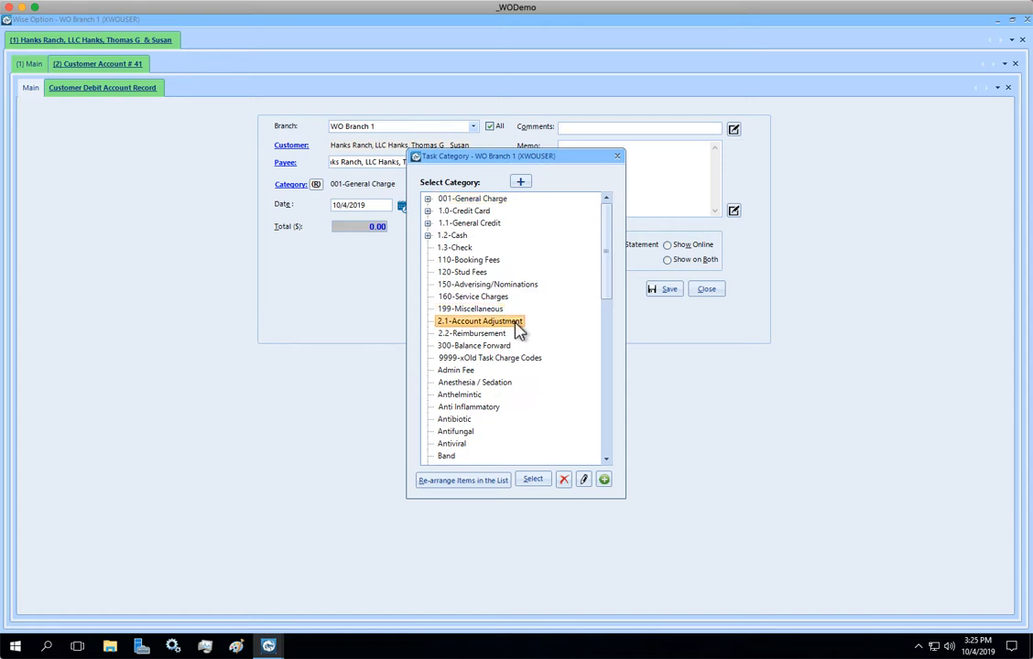
{"action": "left_click", "coordinate": [533, 480]}
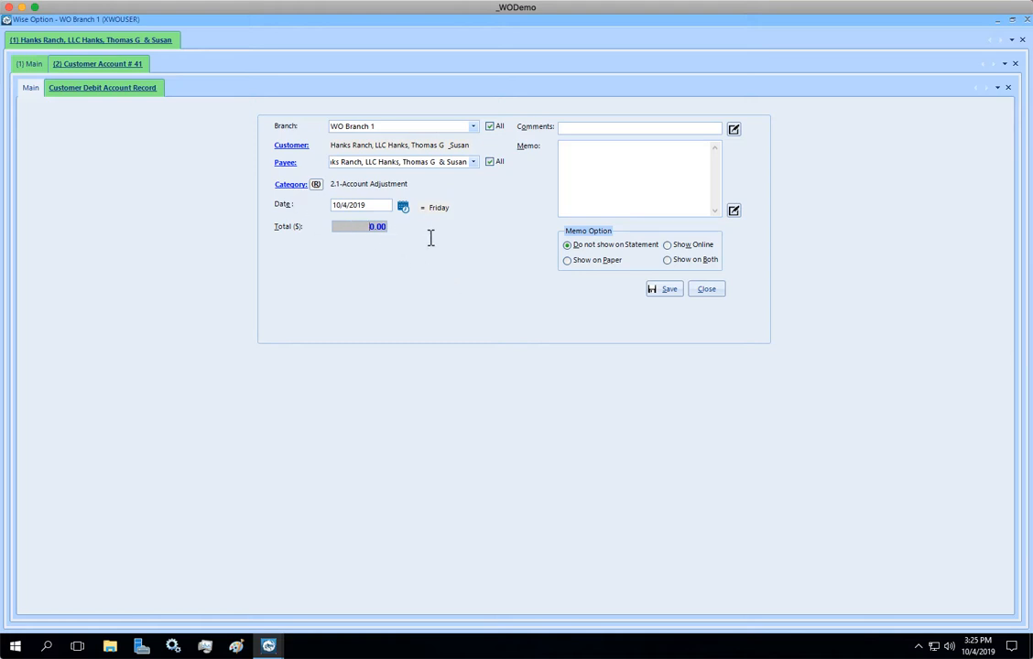
Set the charge total to 2500, add the comment "Balance transfer from previous system" and save the record
{"action": "type", "text": "2500"}
{"action": "left_click", "coordinate": [590, 128]}
{"action": "type", "text": "Balance transfer from previous system"}
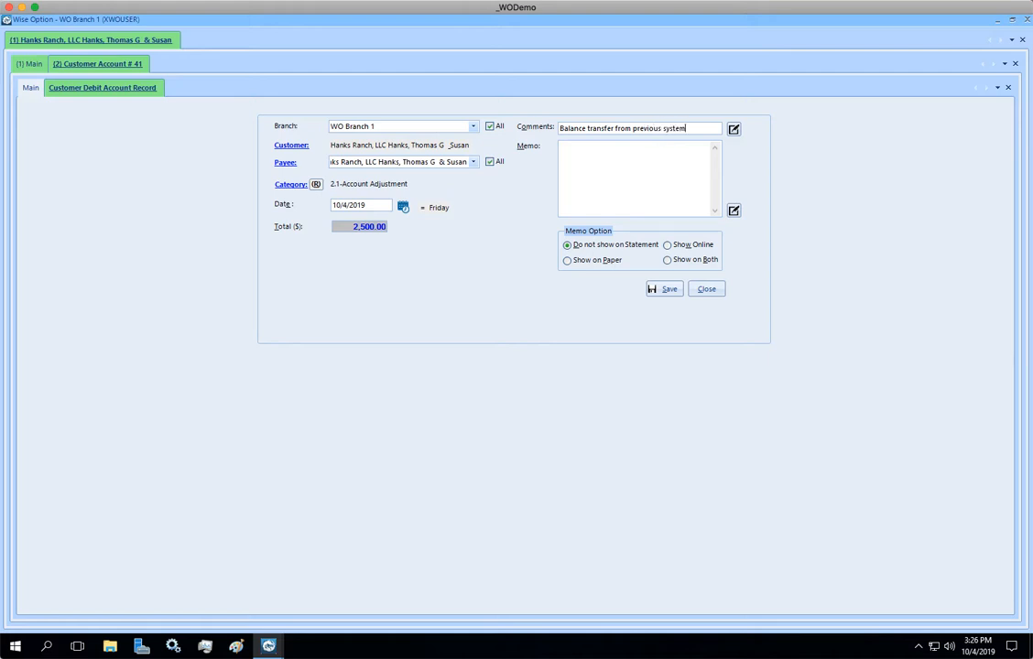
{"action": "left_click", "coordinate": [665, 291]}
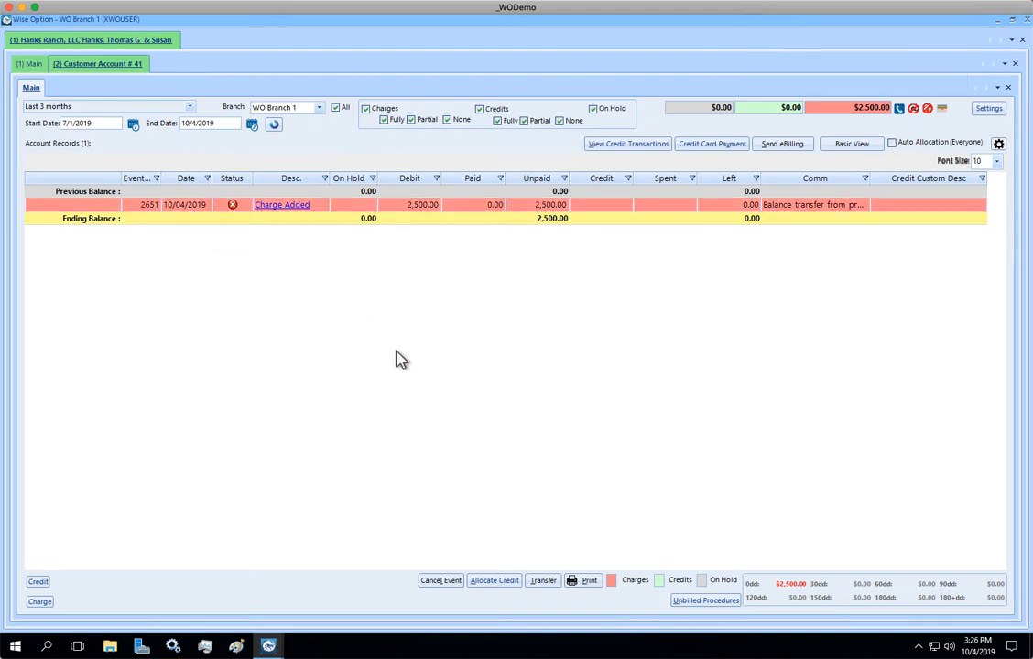
Reopen the balance transfer charge, set its date to 9/30/2019 and save it
{"action": "double_click", "coordinate": [181, 210]}
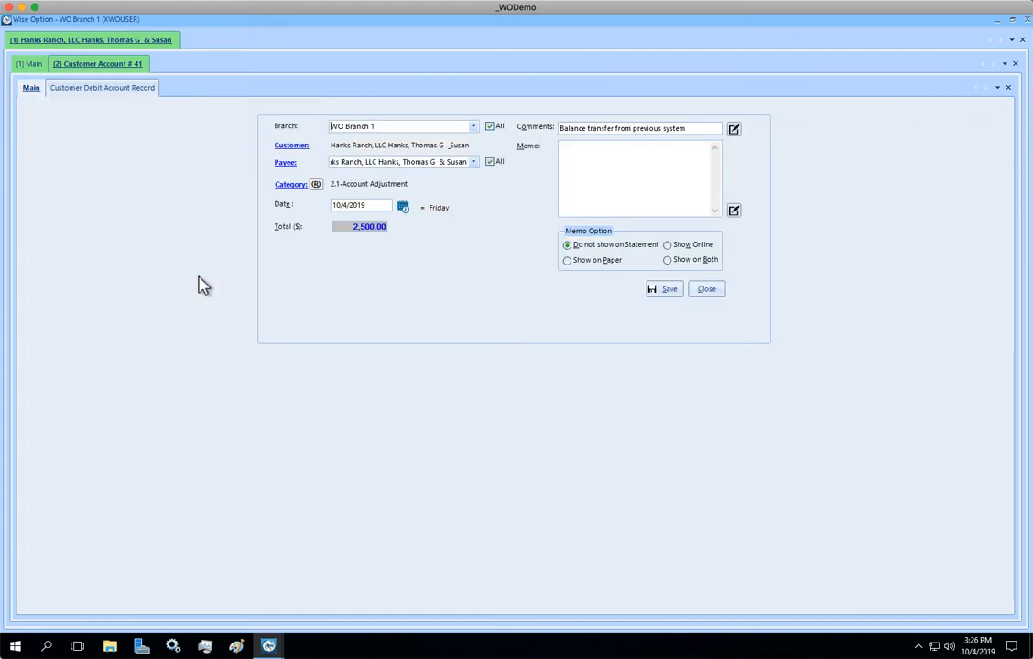
{"action": "left_click", "coordinate": [403, 209]}
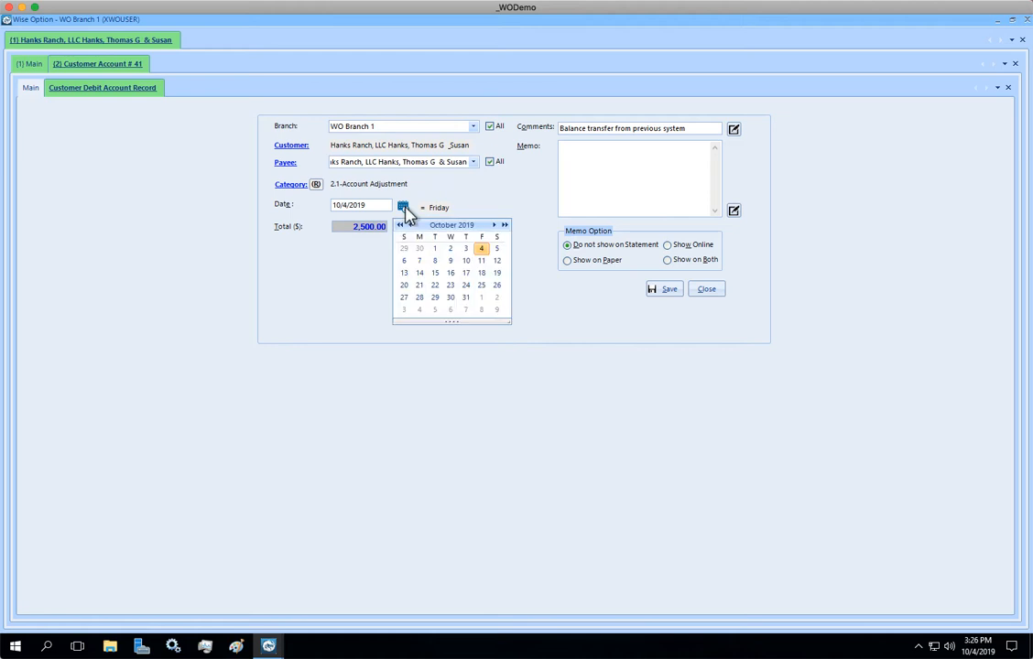
{"action": "left_click", "coordinate": [419, 248]}
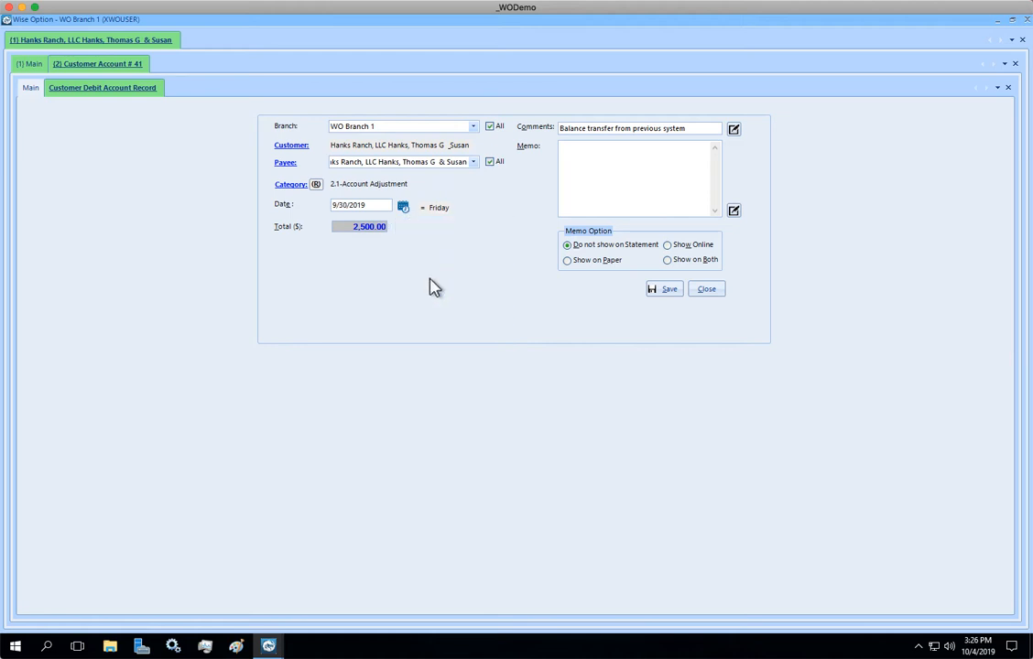
{"action": "left_click", "coordinate": [664, 294]}
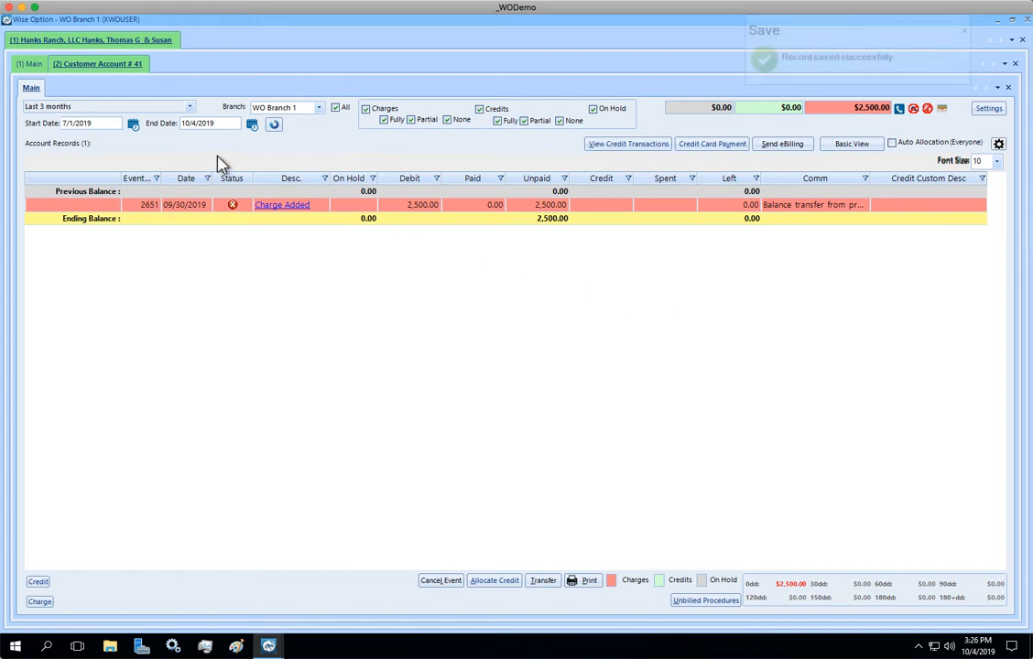
Set the account records' start date to 10/1/2019 and refresh the list to check the previous balance
{"action": "left_click", "coordinate": [190, 107]}
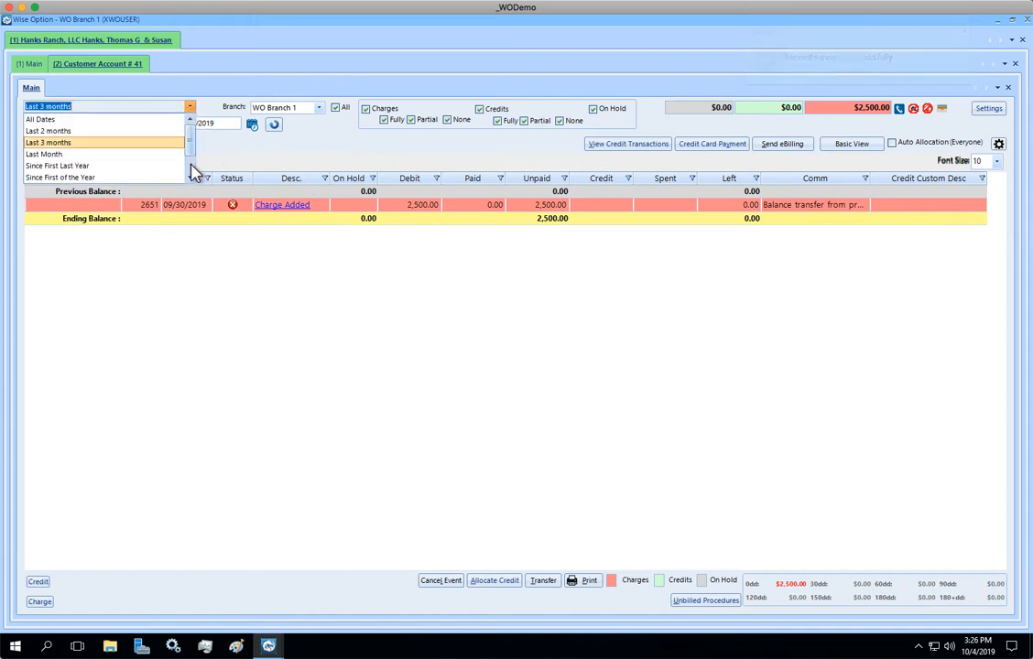
{"action": "scroll", "coordinate": [193, 173], "scroll_direction": "down", "scroll_amount": 1}
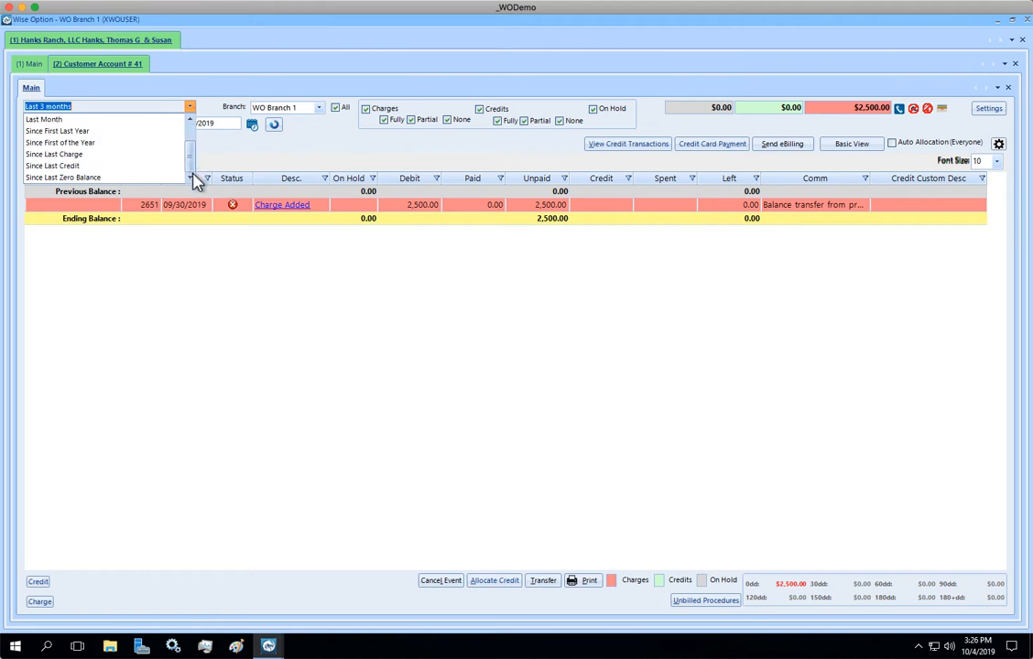
{"action": "left_click", "coordinate": [253, 130]}
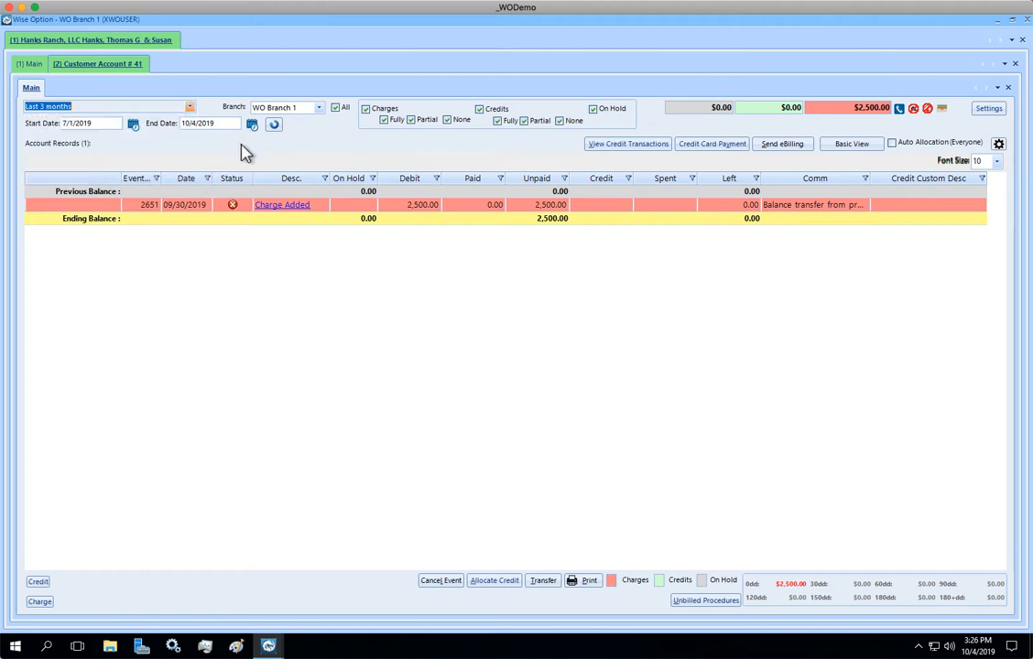
{"action": "left_click", "coordinate": [134, 127]}
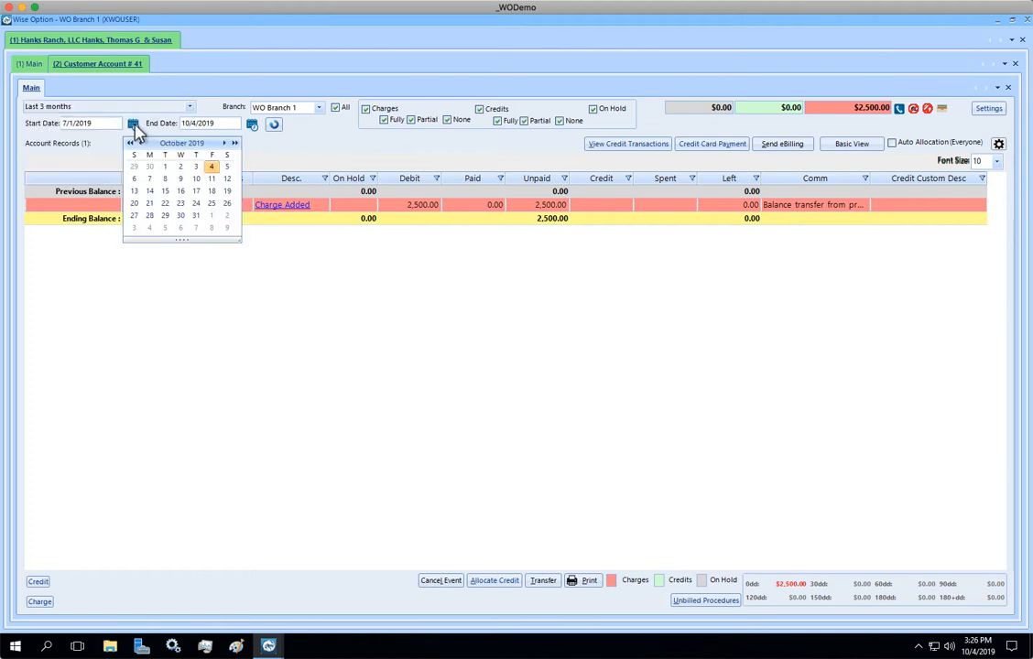
{"action": "left_click", "coordinate": [224, 144]}
{"action": "left_click", "coordinate": [141, 145]}
{"action": "left_click", "coordinate": [165, 167]}
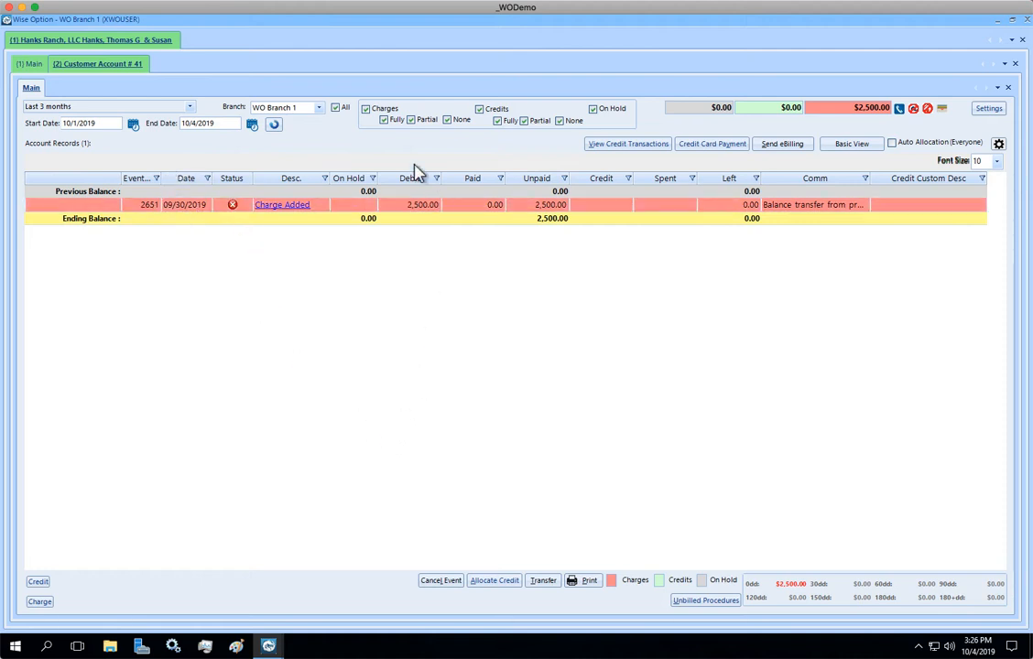
{"action": "left_click", "coordinate": [273, 125]}
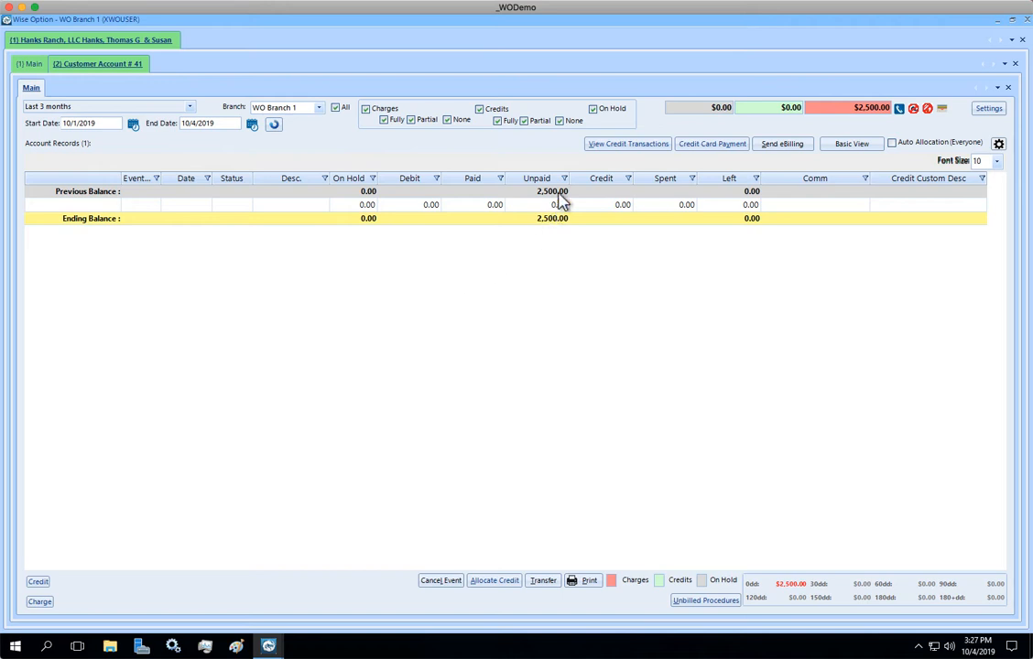
Switch the account records to Basic View, set the start date to 9/29/2019 and refresh the list
{"action": "left_click", "coordinate": [848, 146]}
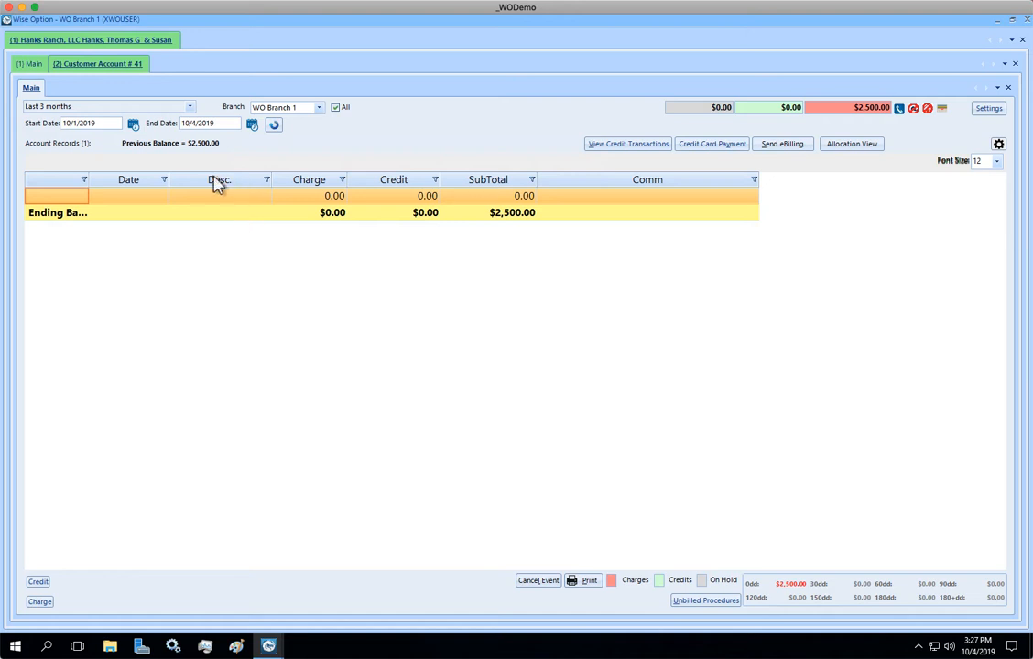
{"action": "left_click", "coordinate": [134, 125]}
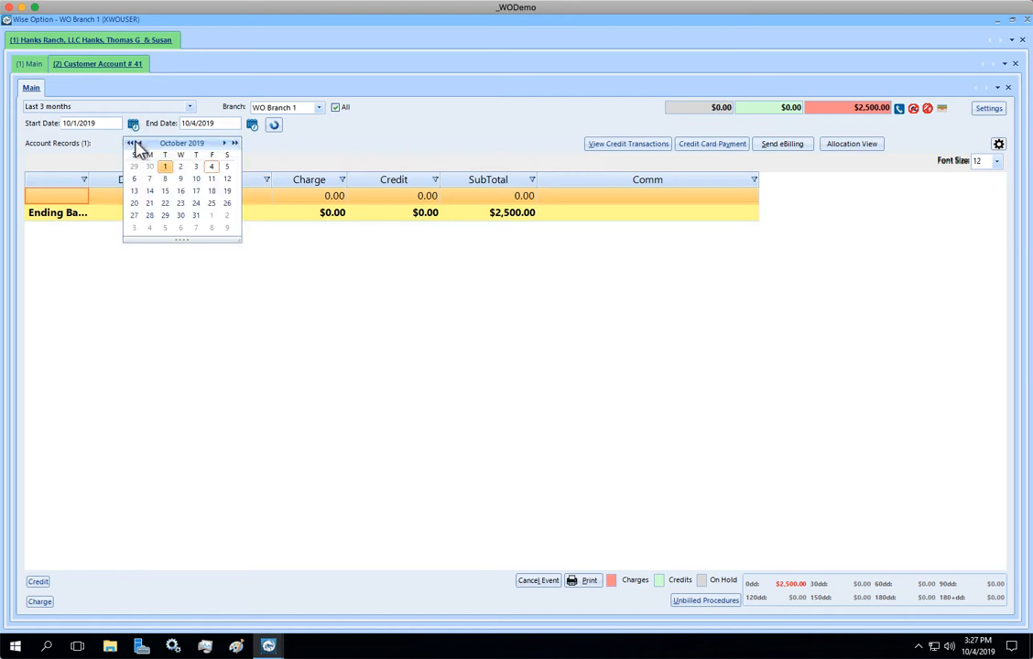
{"action": "left_click", "coordinate": [133, 167]}
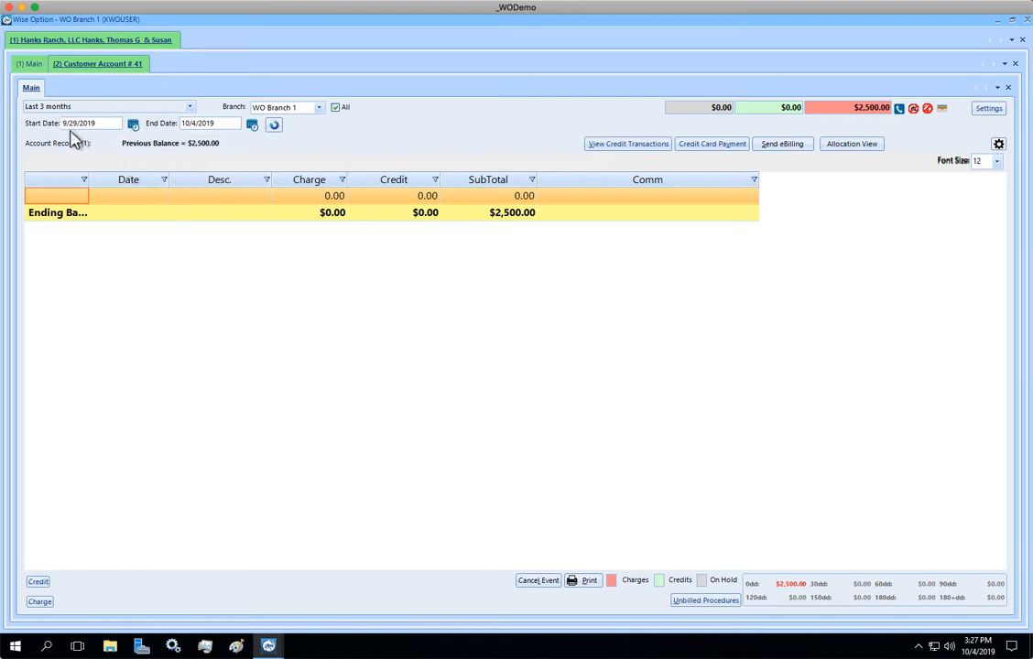
{"action": "left_click", "coordinate": [273, 125]}
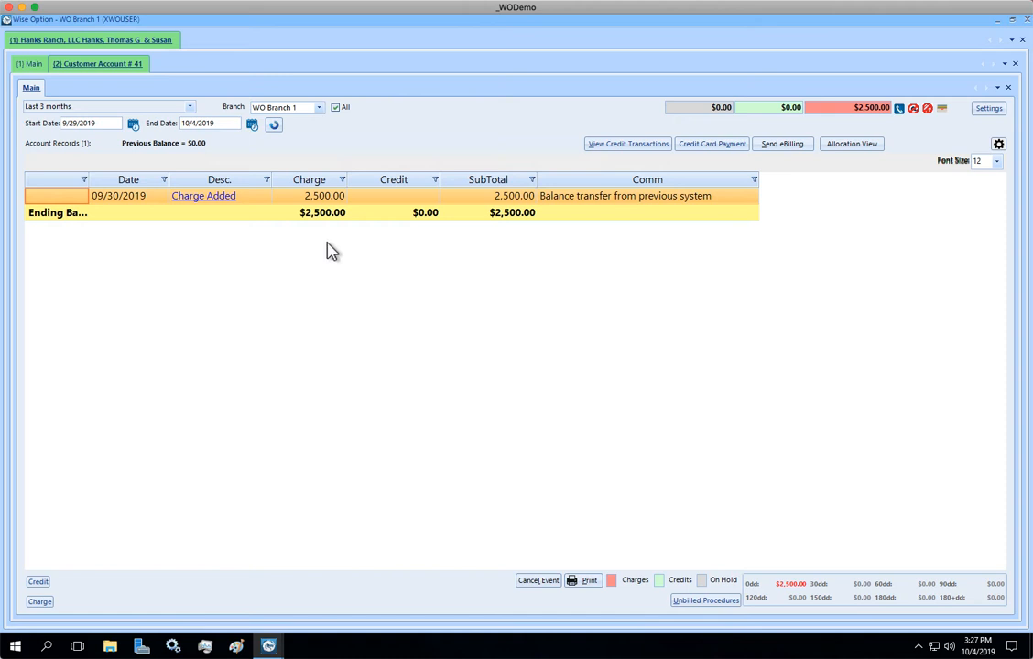
Examine the charge in Allocation View, return to Basic View and review the account's credit and charge totals
{"action": "left_click", "coordinate": [856, 147]}
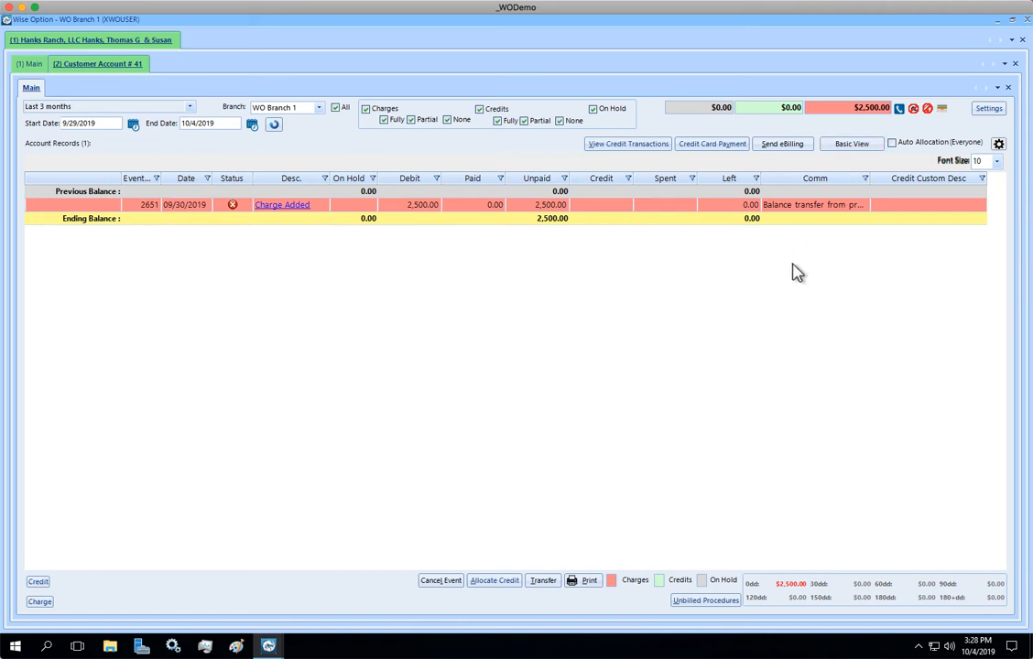
{"action": "left_click", "coordinate": [852, 144]}
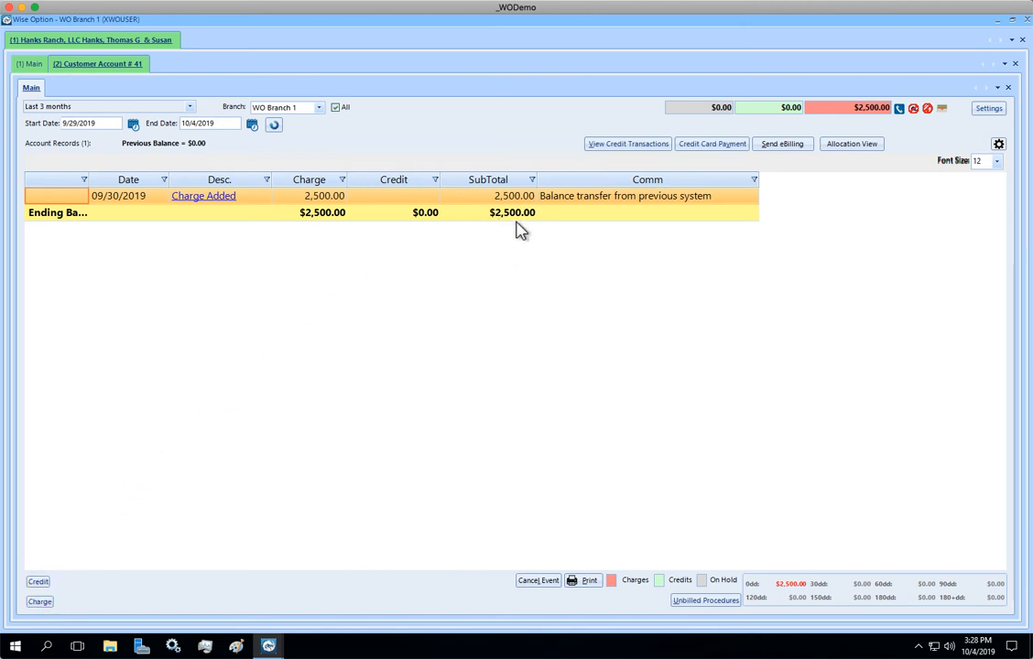
{"action": "left_click", "coordinate": [809, 110]}
{"action": "left_click", "coordinate": [785, 108]}
{"action": "left_click", "coordinate": [673, 408]}
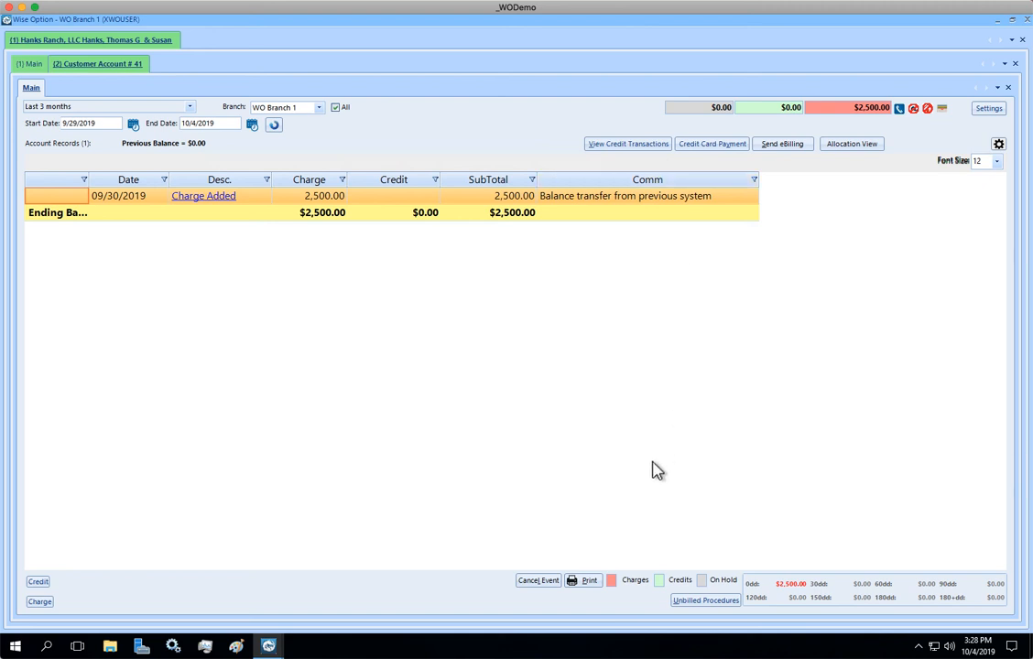